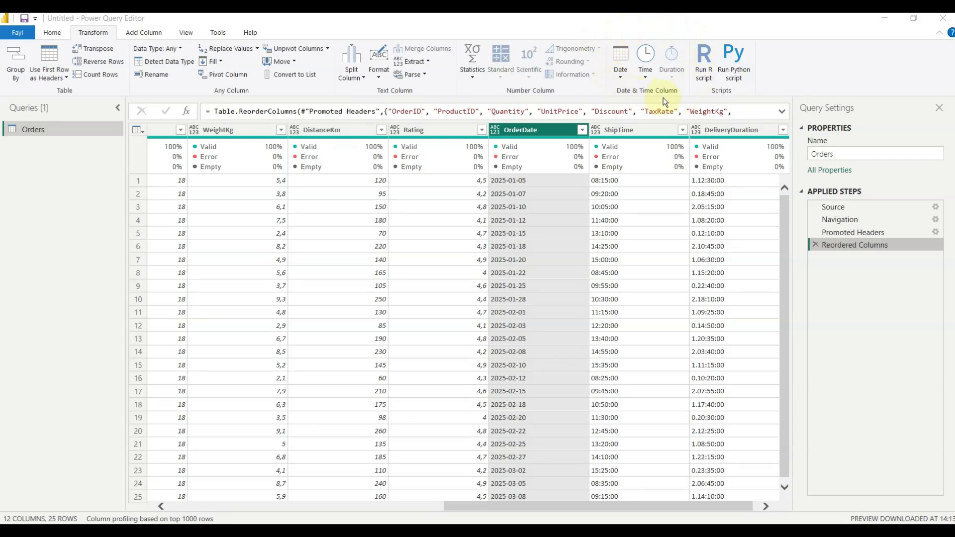
pyautogui.click(150, 37)
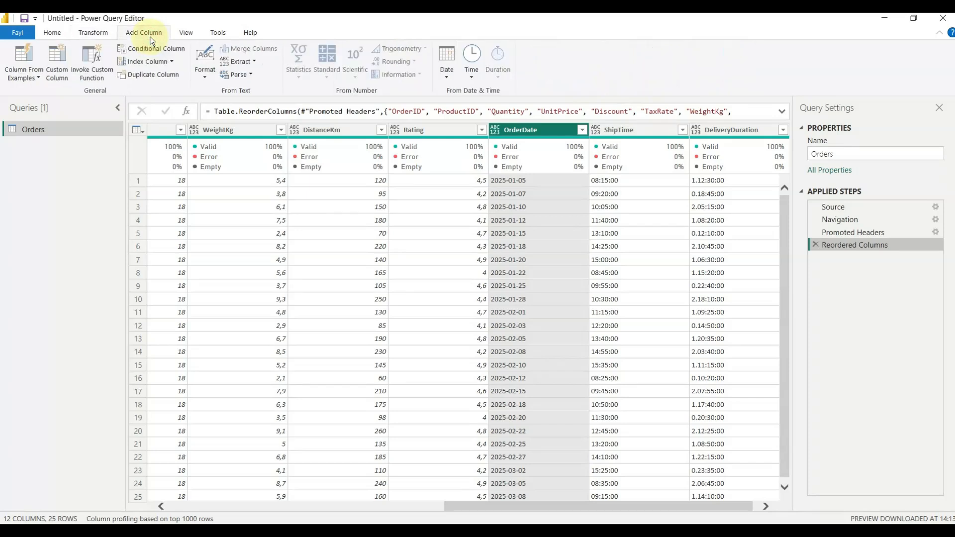
pyautogui.click(98, 32)
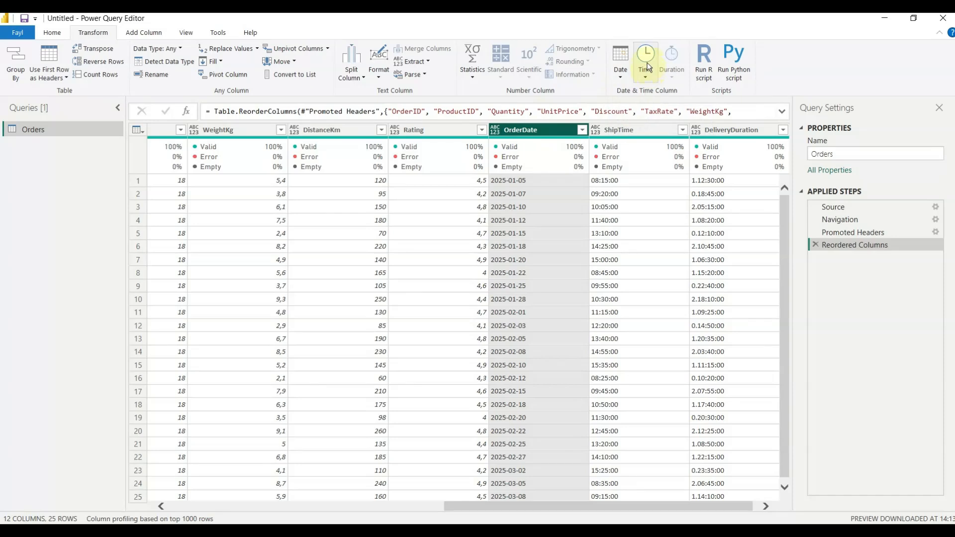
pyautogui.click(617, 76)
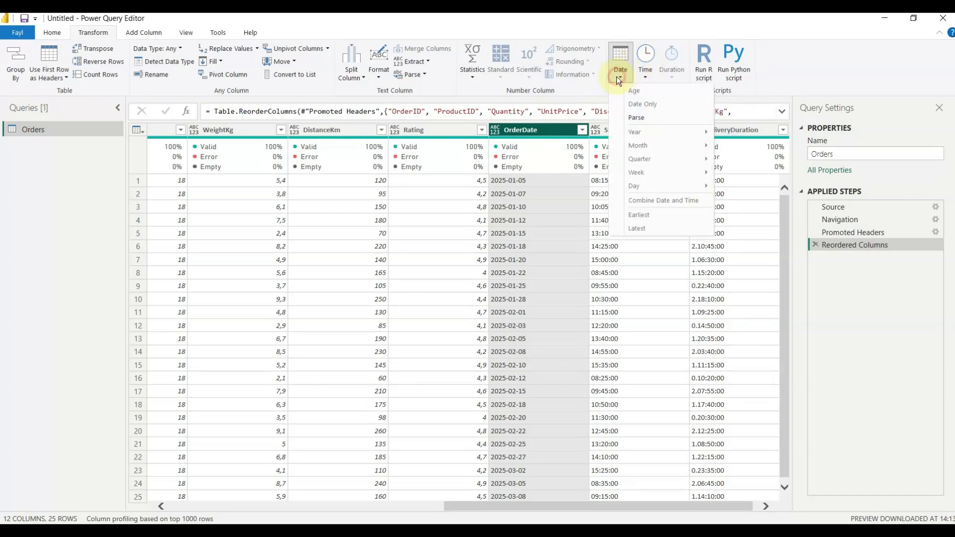
pyautogui.click(642, 79)
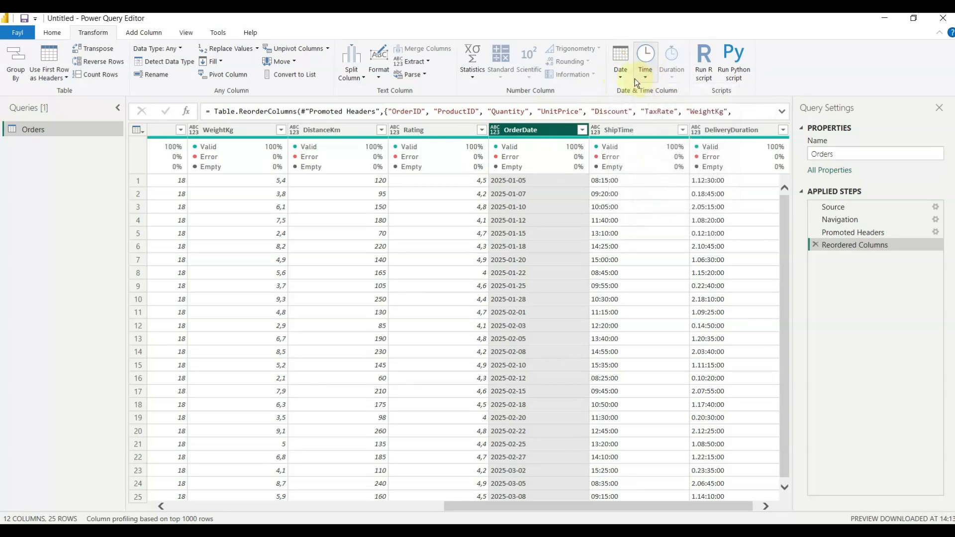
# Change the data type of the OrderDate column to Date
pyautogui.click(497, 132)
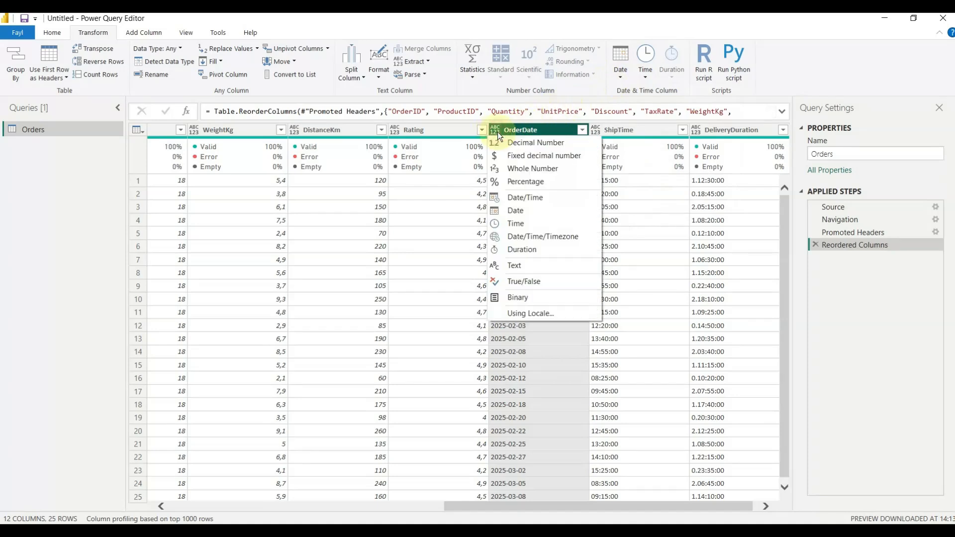
pyautogui.click(516, 211)
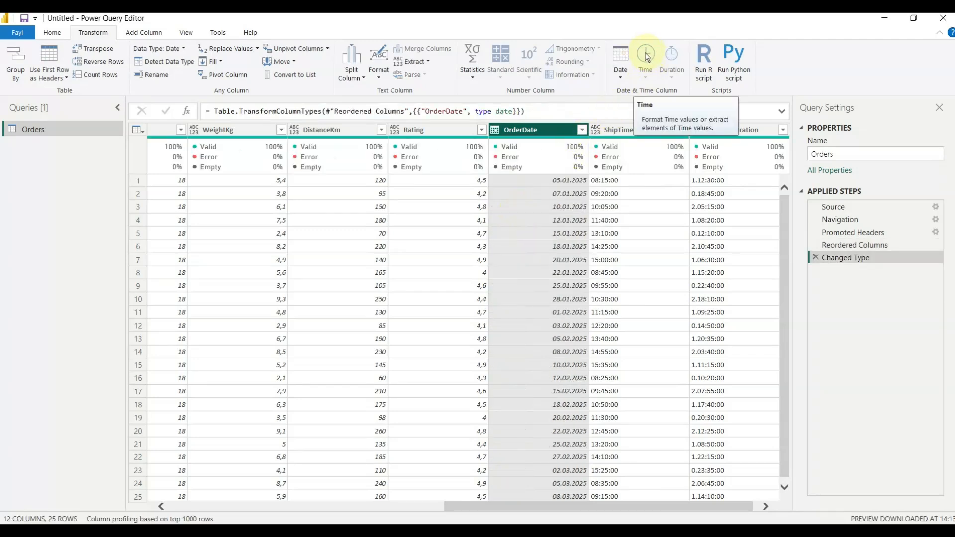
# Try the Age transformation on the OrderDate column and remove the resulting applied step
pyautogui.click(620, 77)
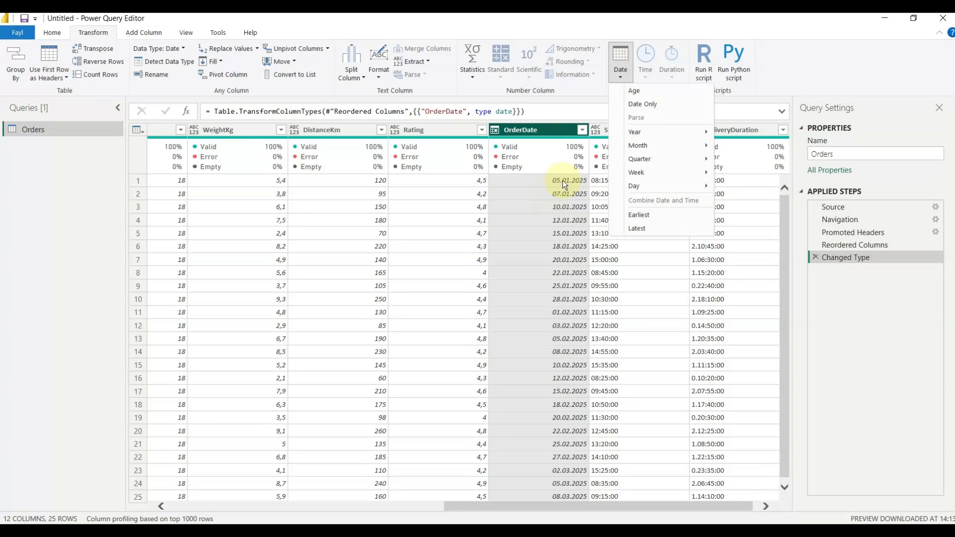
pyautogui.click(641, 91)
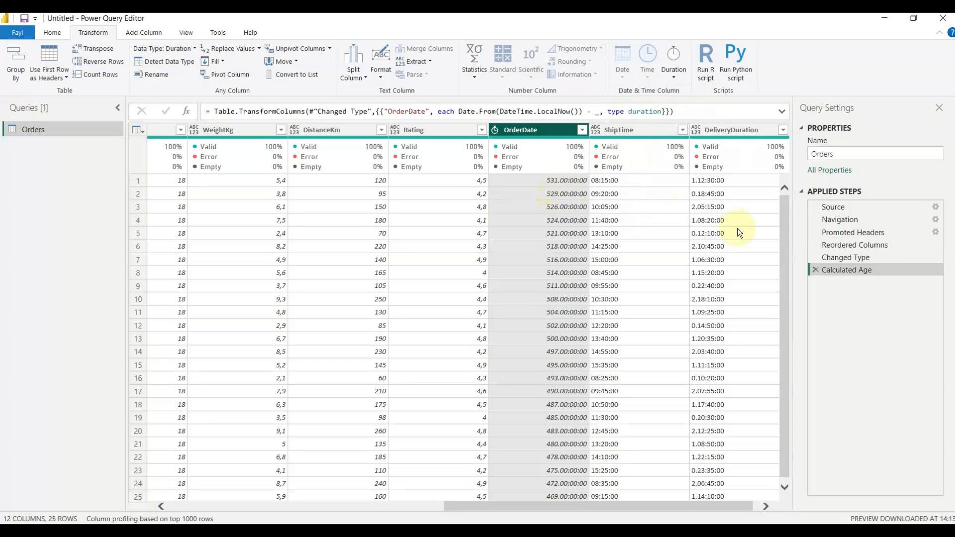
pyautogui.click(815, 270)
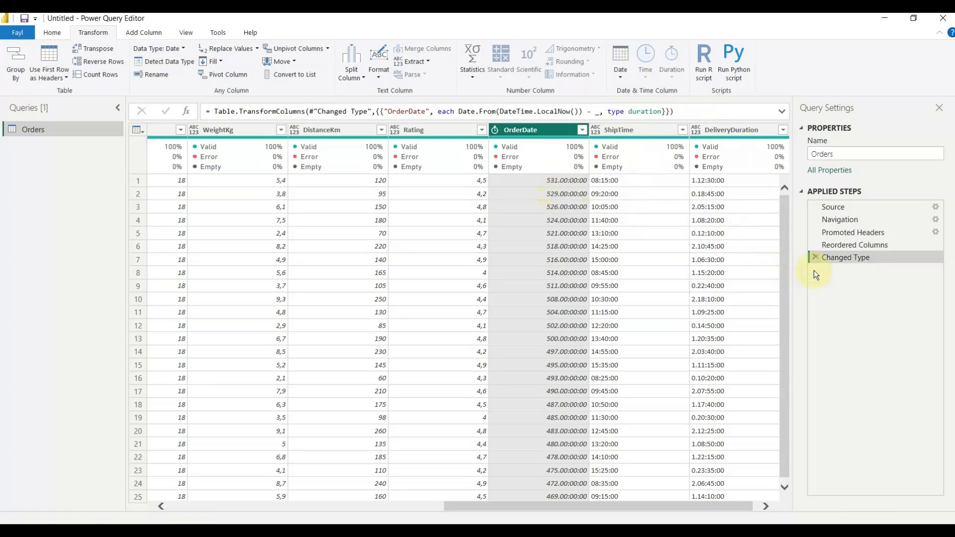
# Try extracting only the year from the OrderDate column and remove that applied step
pyautogui.click(621, 79)
pyautogui.moveTo(647, 134)
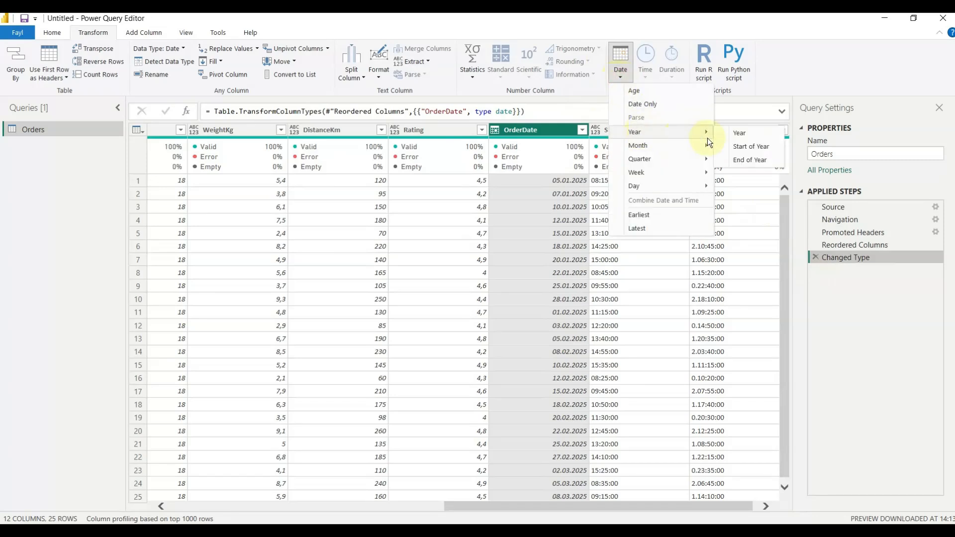
pyautogui.click(745, 135)
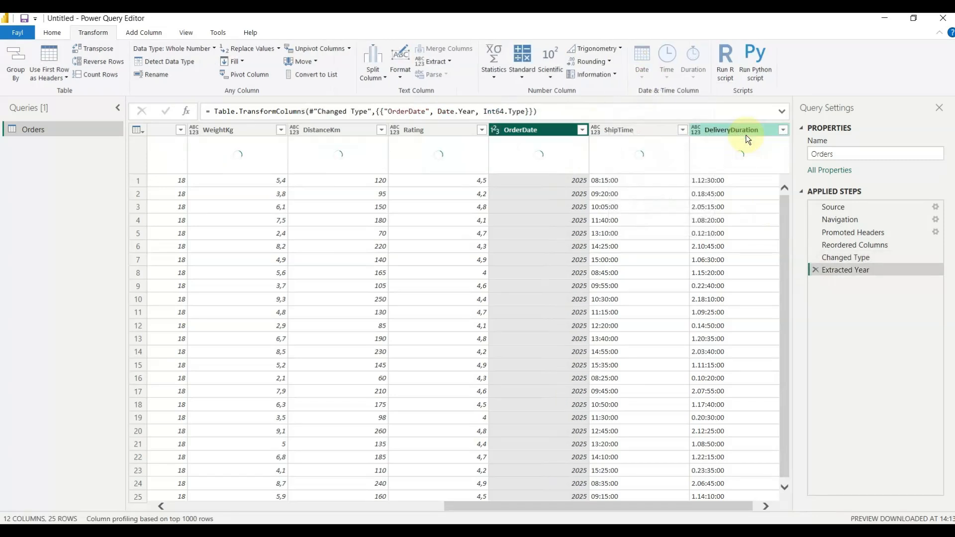
pyautogui.click(814, 269)
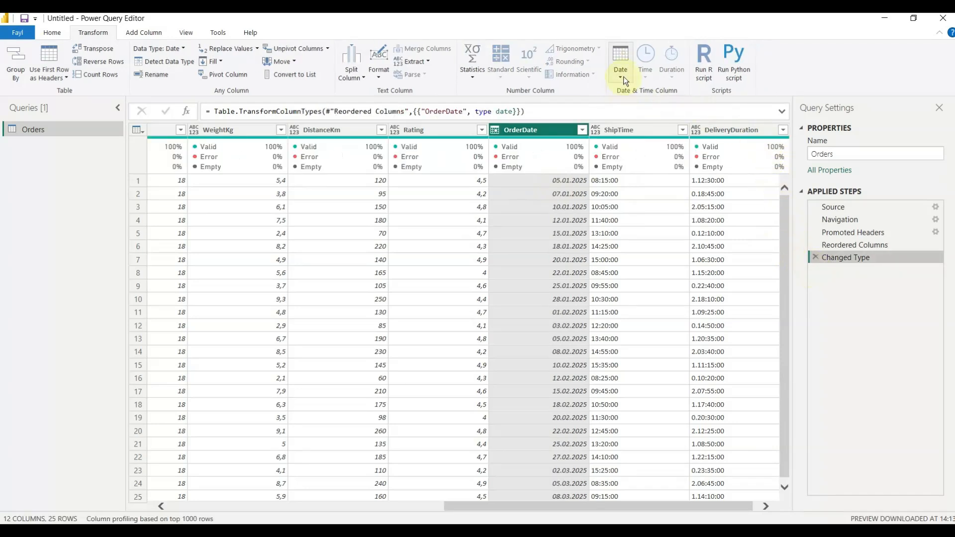
# Try converting the OrderDate values to Start of Year and delete that transformation from the applied steps
pyautogui.click(623, 76)
pyautogui.moveTo(710, 132)
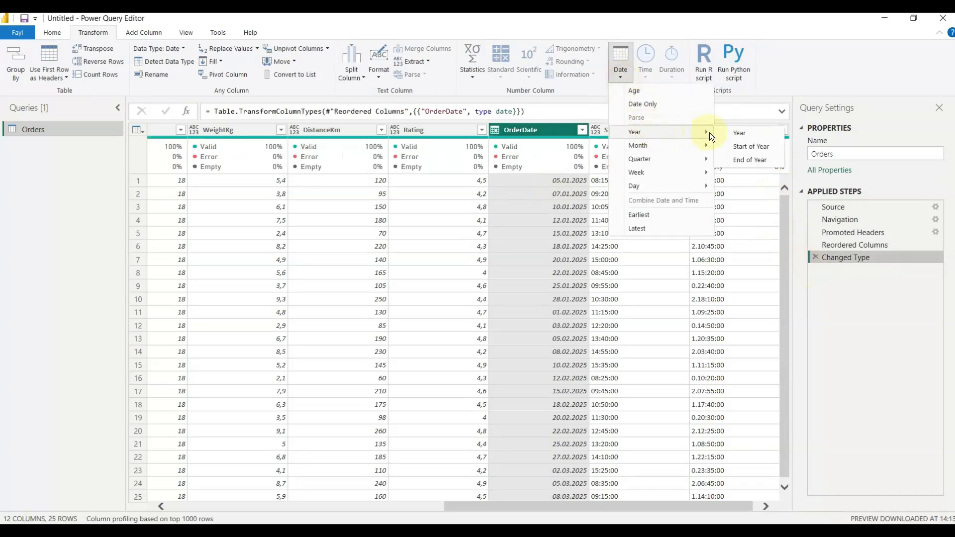
pyautogui.click(753, 146)
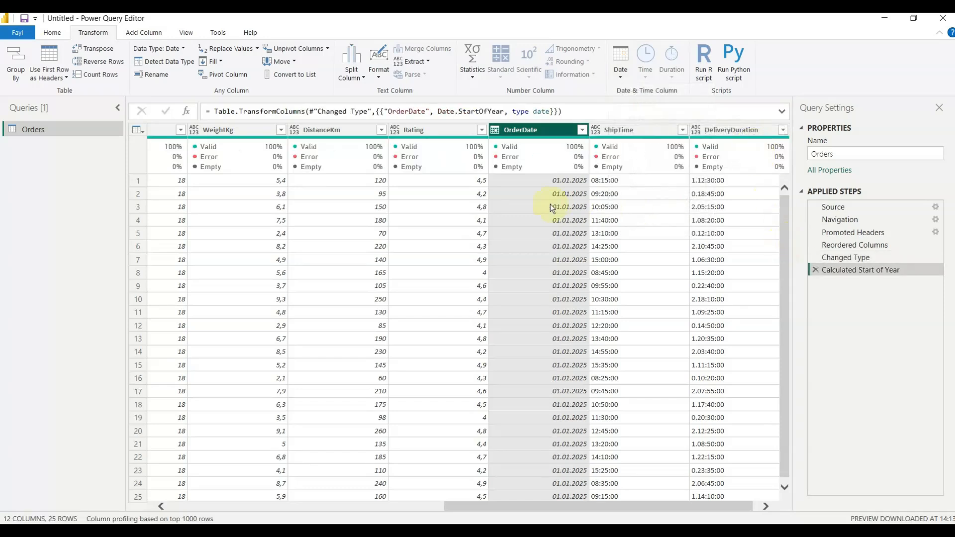
pyautogui.click(816, 270)
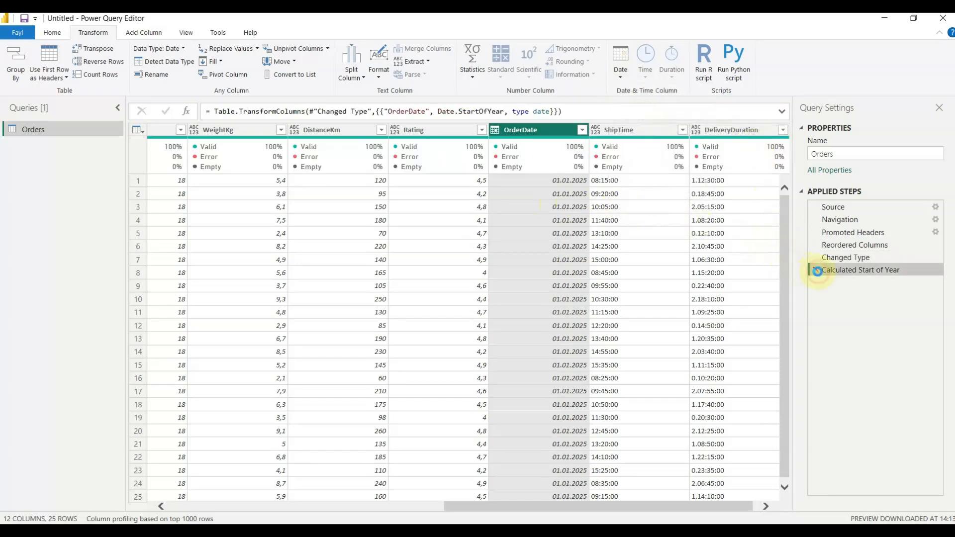
# Try replacing the OrderDate values with the Name of Month and remove that applied step
pyautogui.click(623, 78)
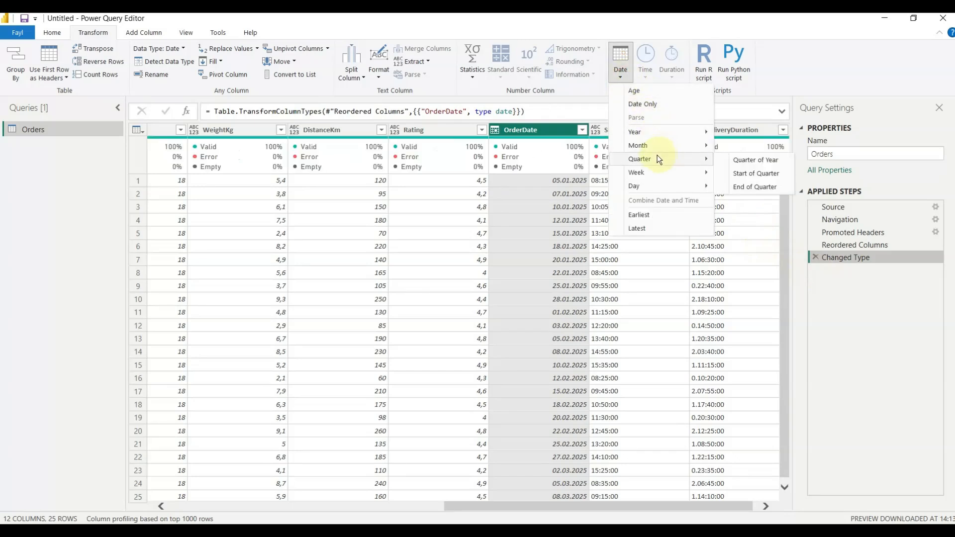
pyautogui.moveTo(656, 151)
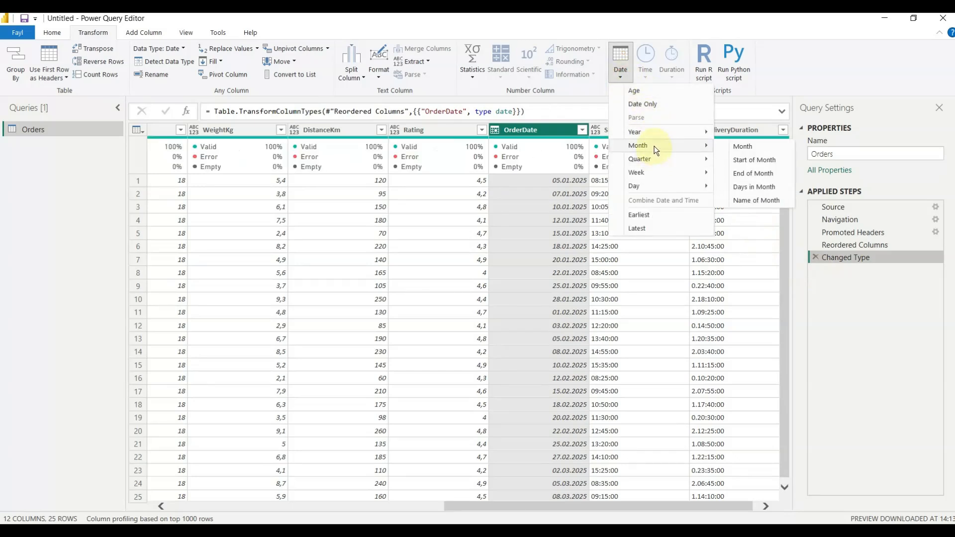
pyautogui.click(753, 199)
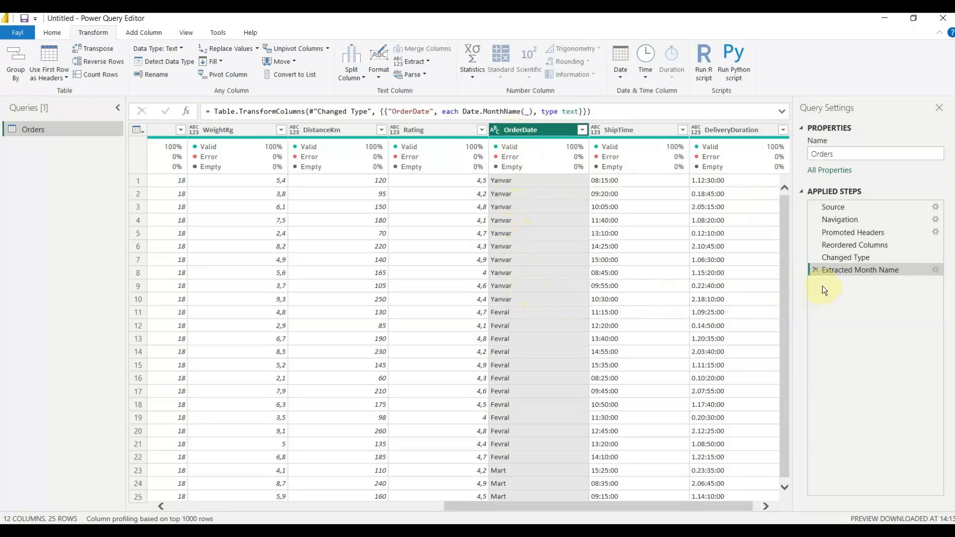
pyautogui.click(816, 270)
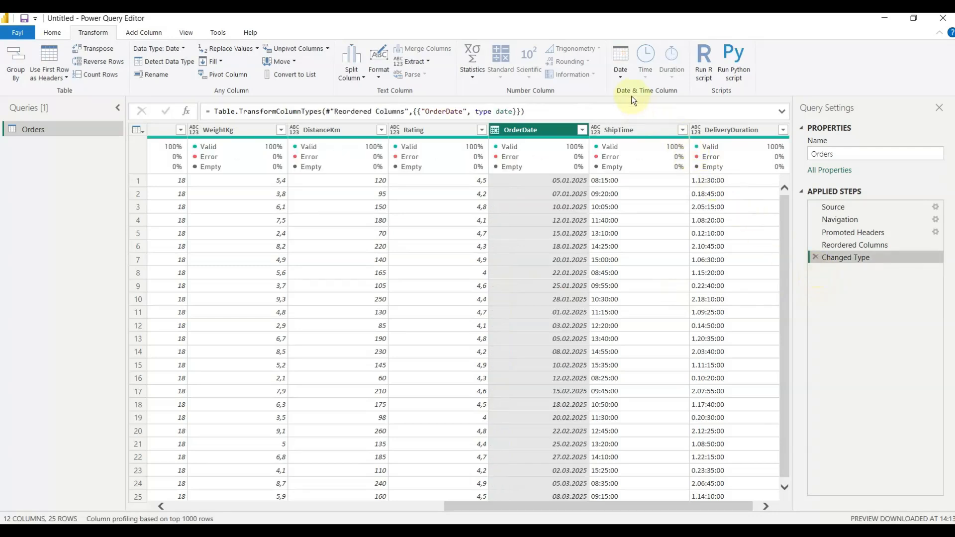
pyautogui.click(620, 79)
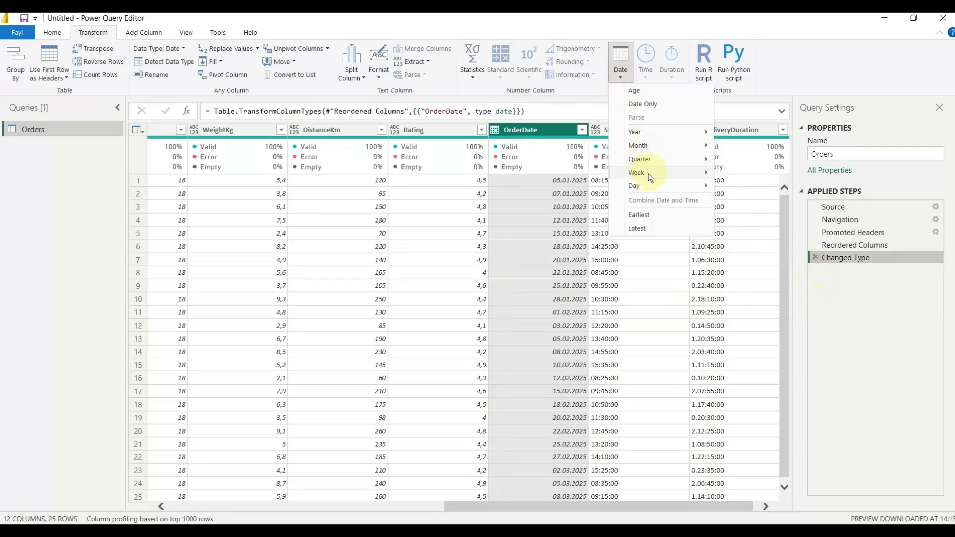
pyautogui.moveTo(650, 177)
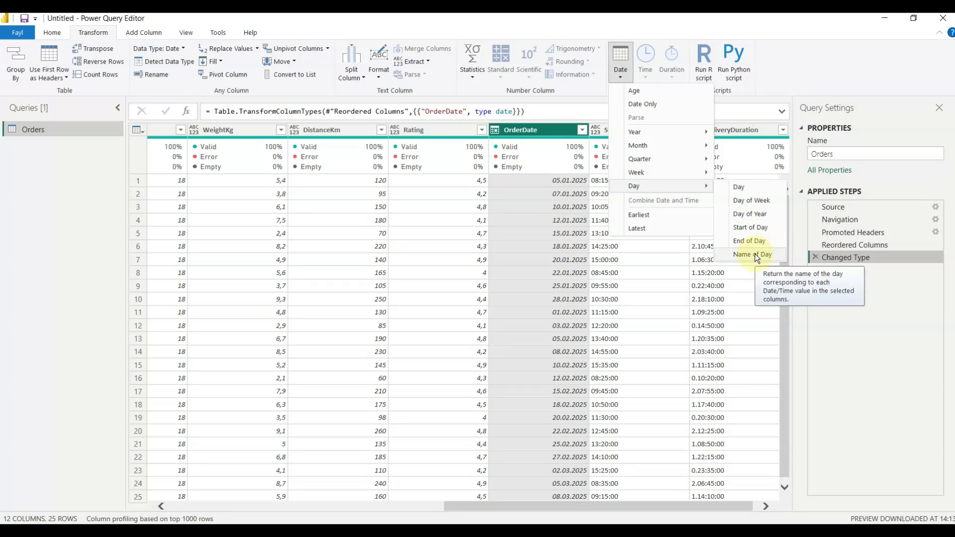
pyautogui.click(581, 89)
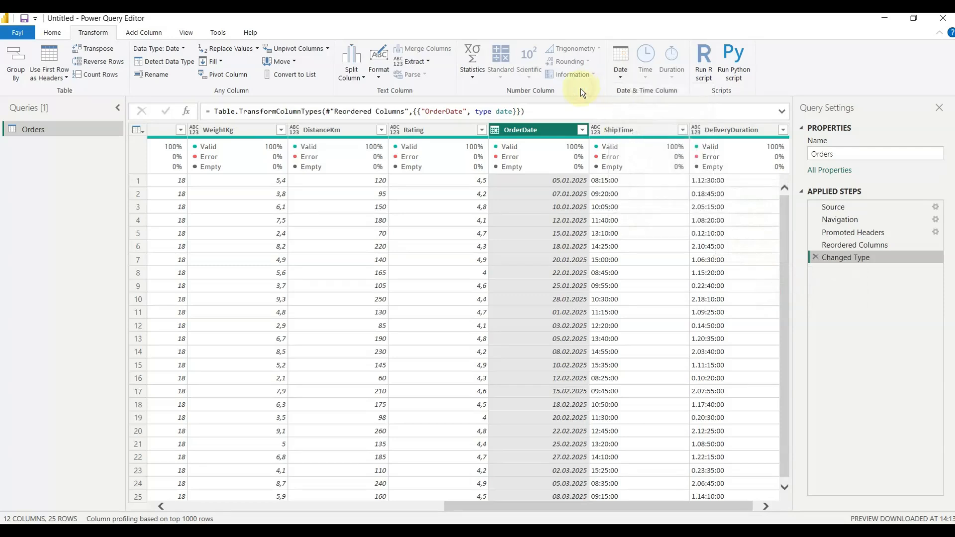
# Change the data type of the ShipTime column to Time
pyautogui.click(630, 130)
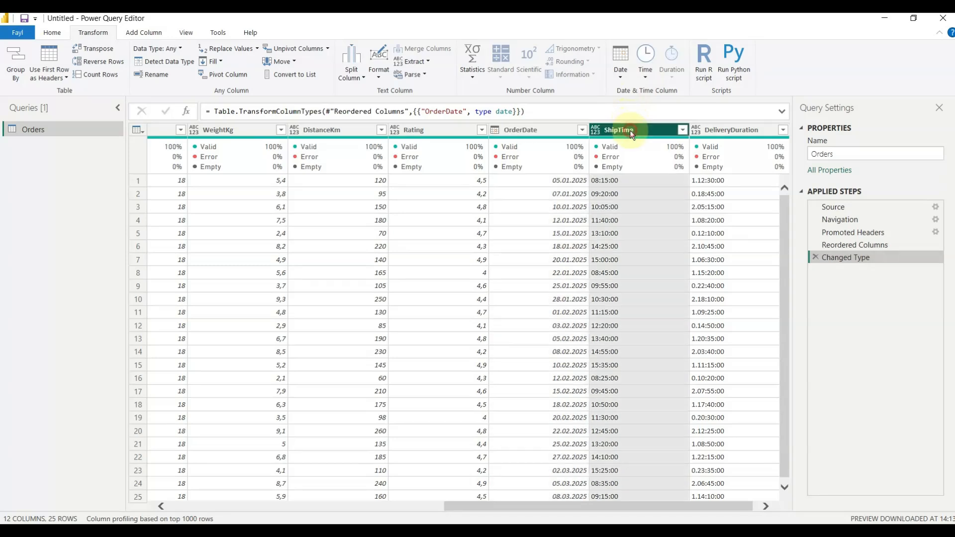
pyautogui.click(595, 132)
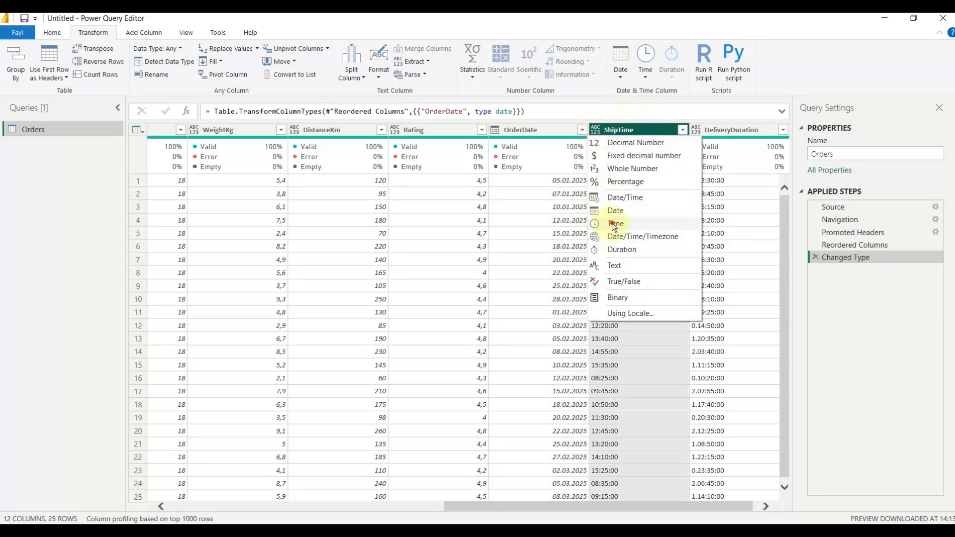
pyautogui.click(615, 224)
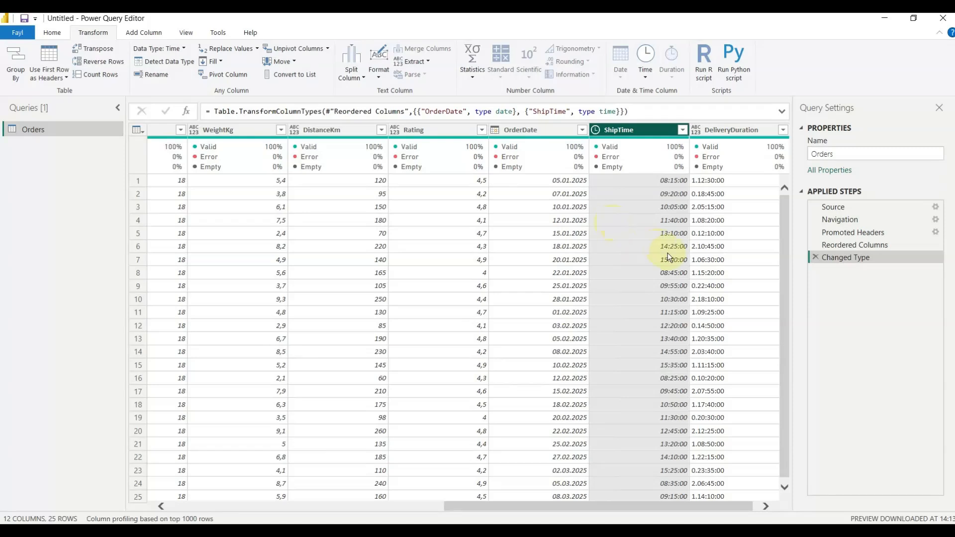
# Try extracting the hour from the ShipTime column and remove that applied step
pyautogui.click(645, 74)
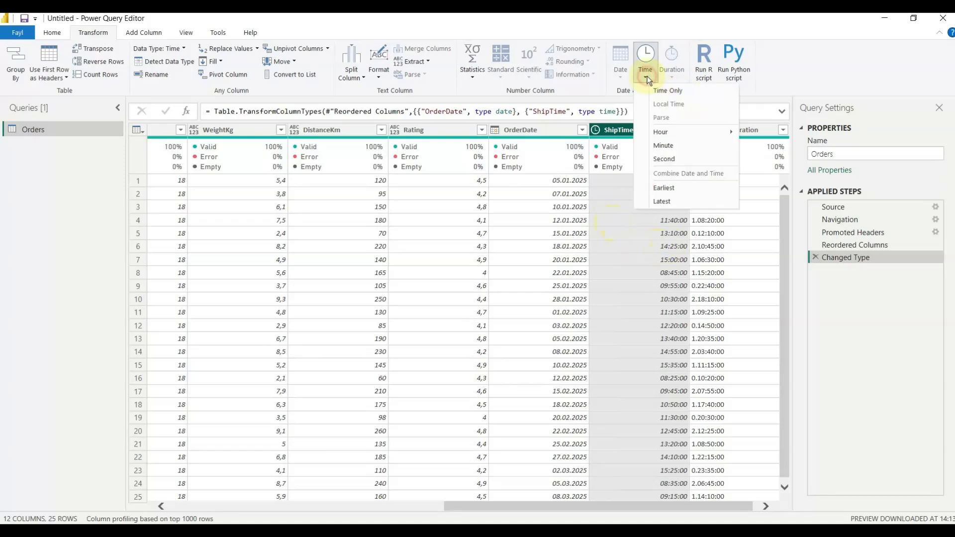
pyautogui.moveTo(669, 138)
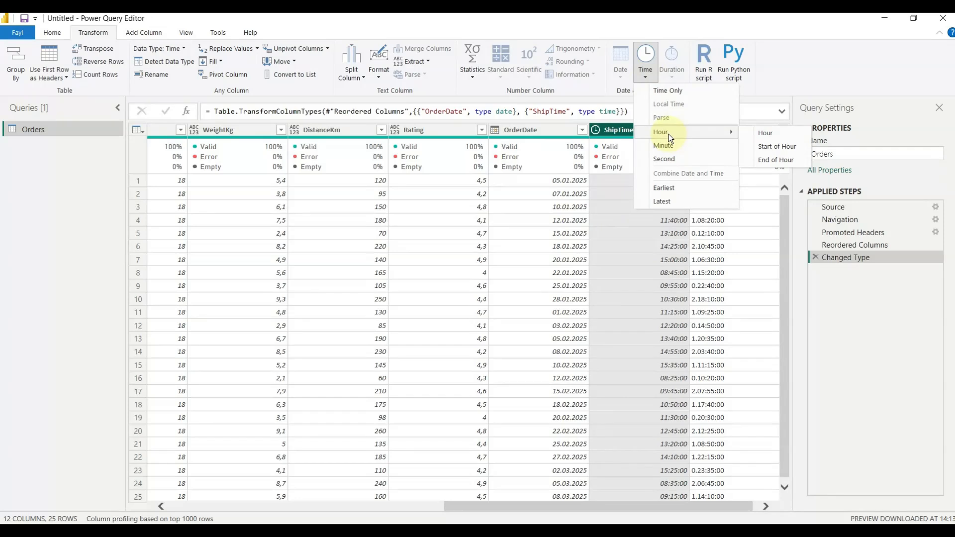
pyautogui.click(759, 135)
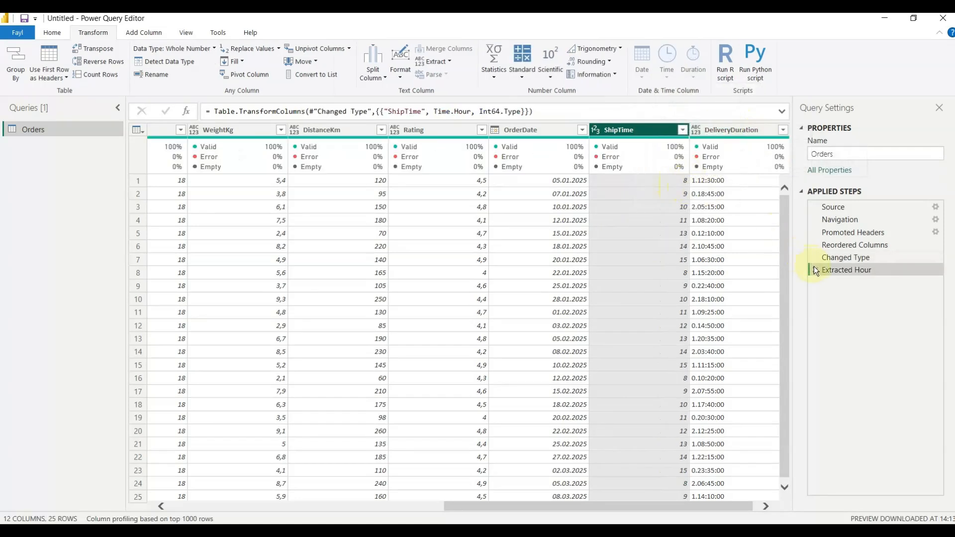
pyautogui.click(815, 269)
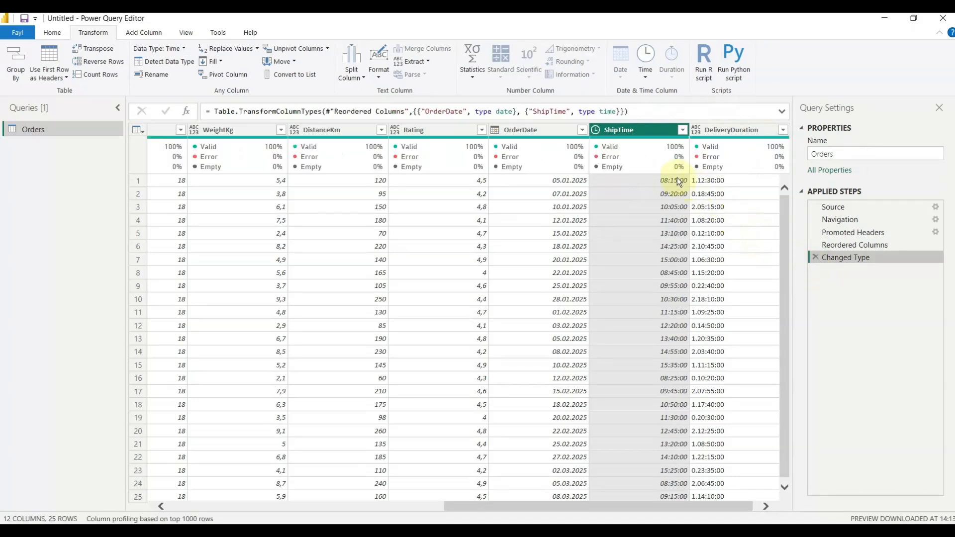
# Try extracting the minute from the ShipTime column and delete that transformation from the applied steps
pyautogui.click(646, 76)
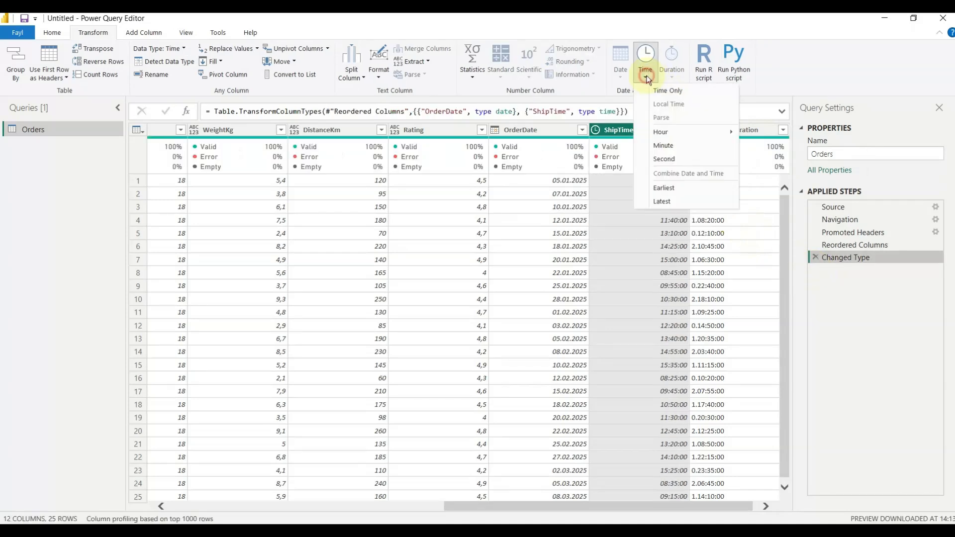
pyautogui.click(669, 146)
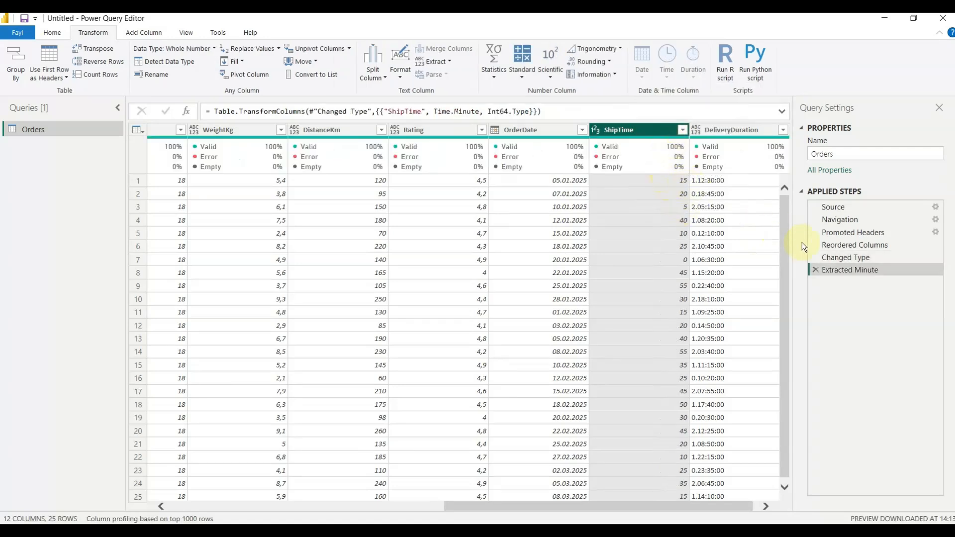
pyautogui.click(816, 271)
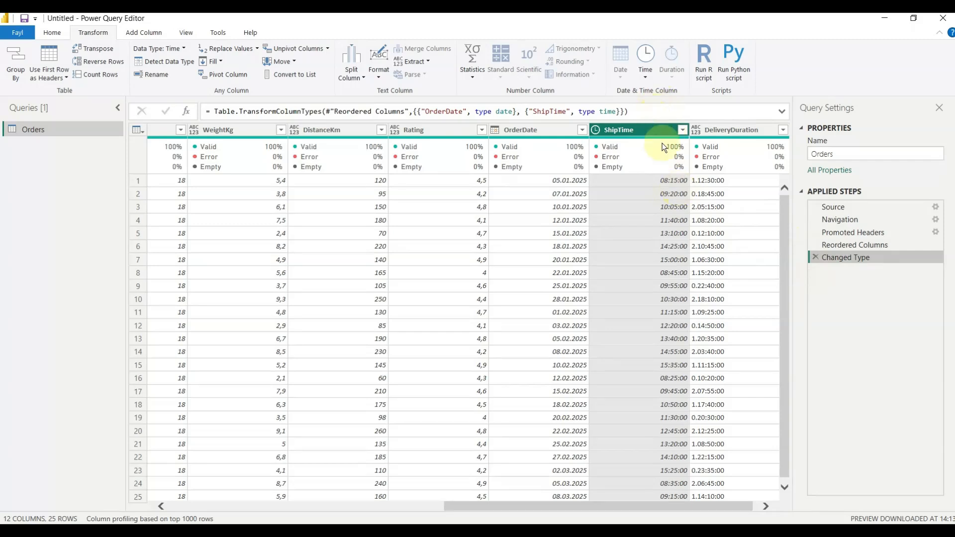
# Change the data type of the DeliveryDuration column to Duration
pyautogui.hscroll(1, 679, 214)
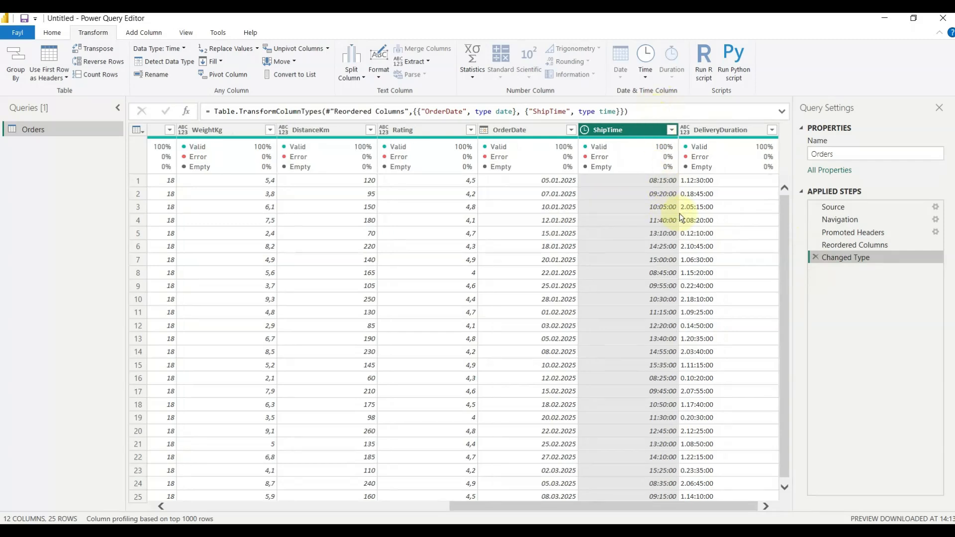
pyautogui.click(720, 131)
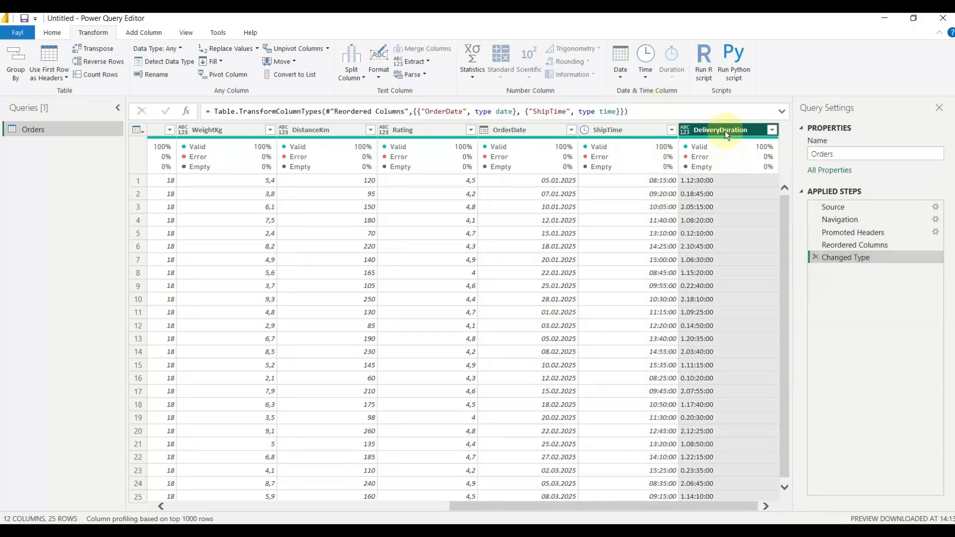
pyautogui.click(685, 132)
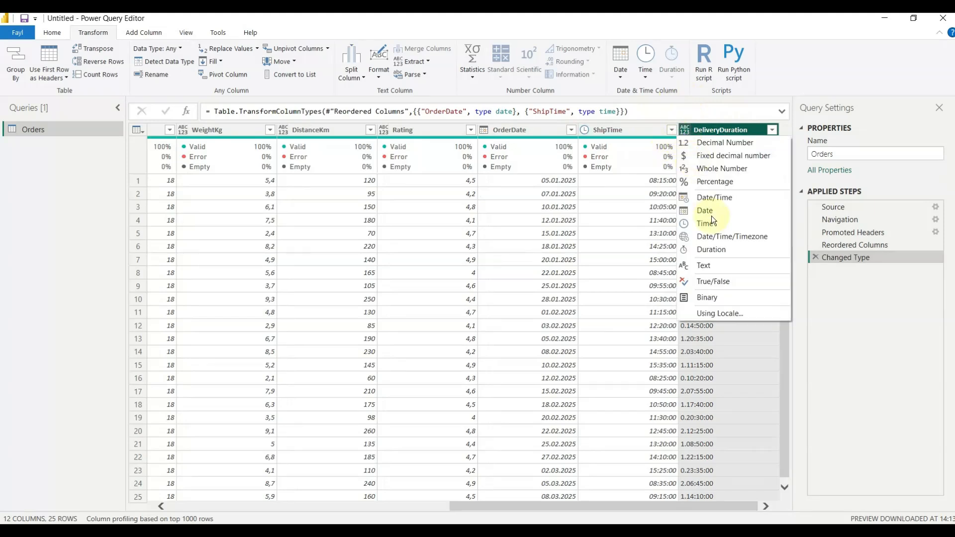
pyautogui.click(717, 253)
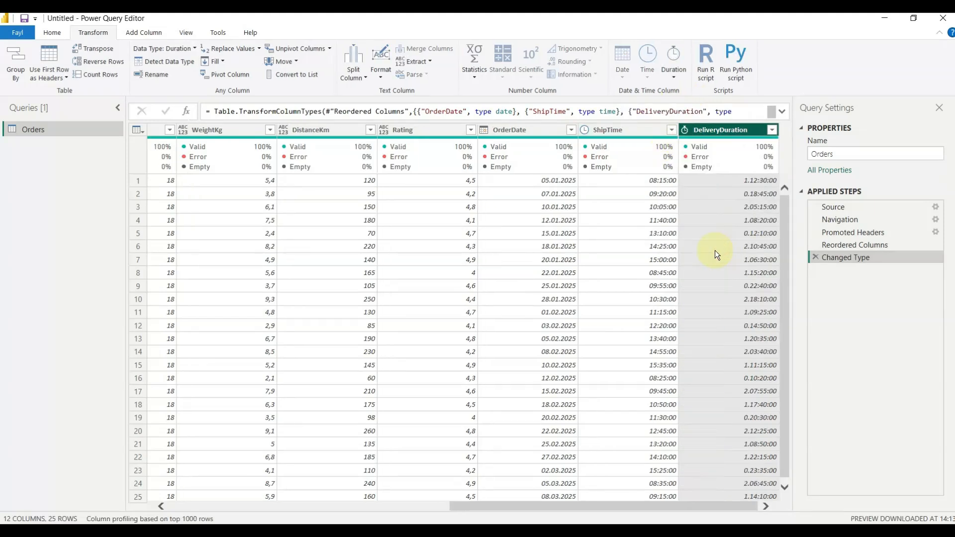
# Try extracting the days component from the DeliveryDuration column and remove that applied step
pyautogui.click(674, 78)
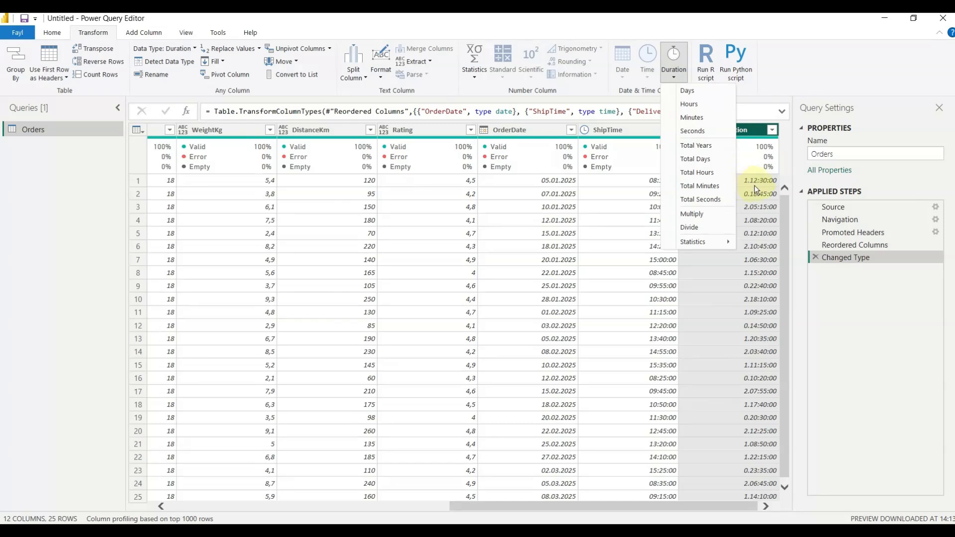
pyautogui.click(698, 94)
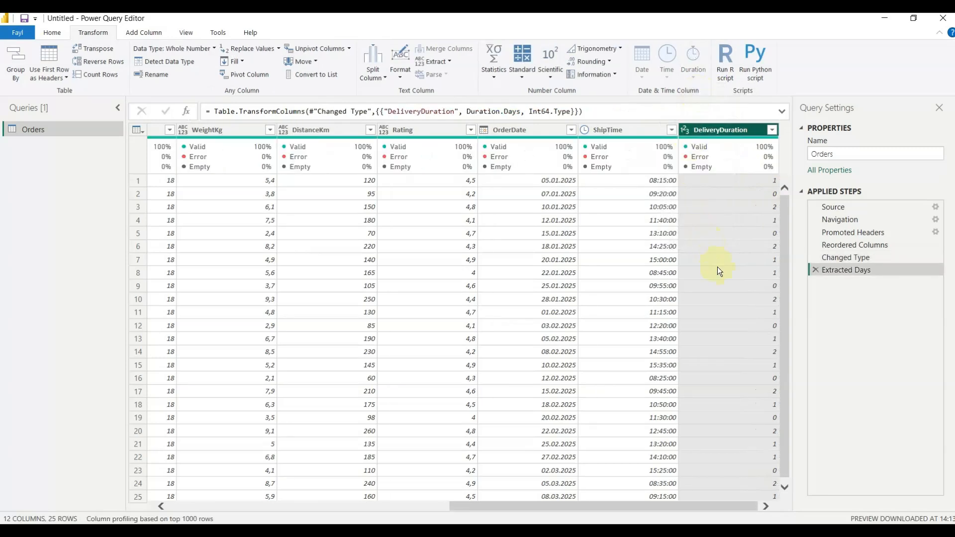
pyautogui.click(816, 271)
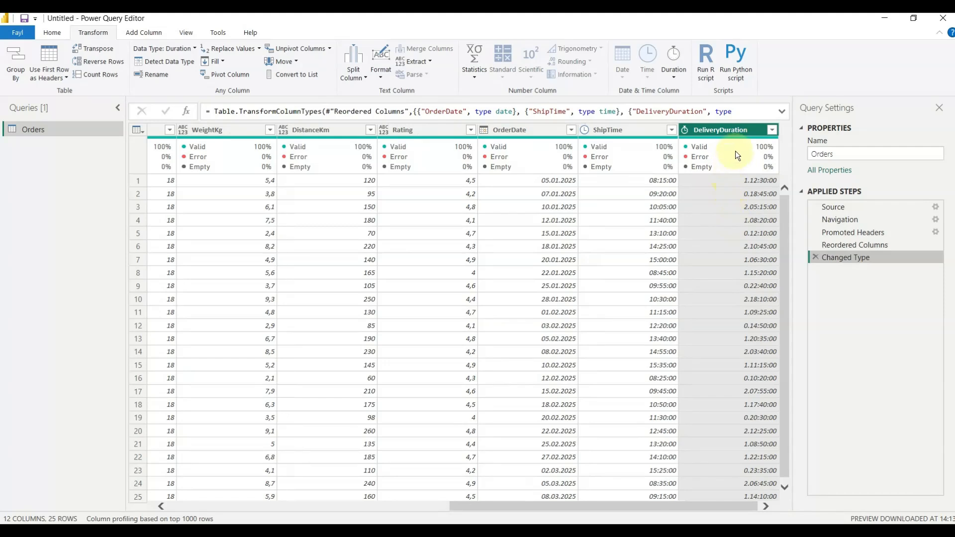
# Try converting the DeliveryDuration column to Total Days and delete that calculation from the applied steps
pyautogui.click(673, 80)
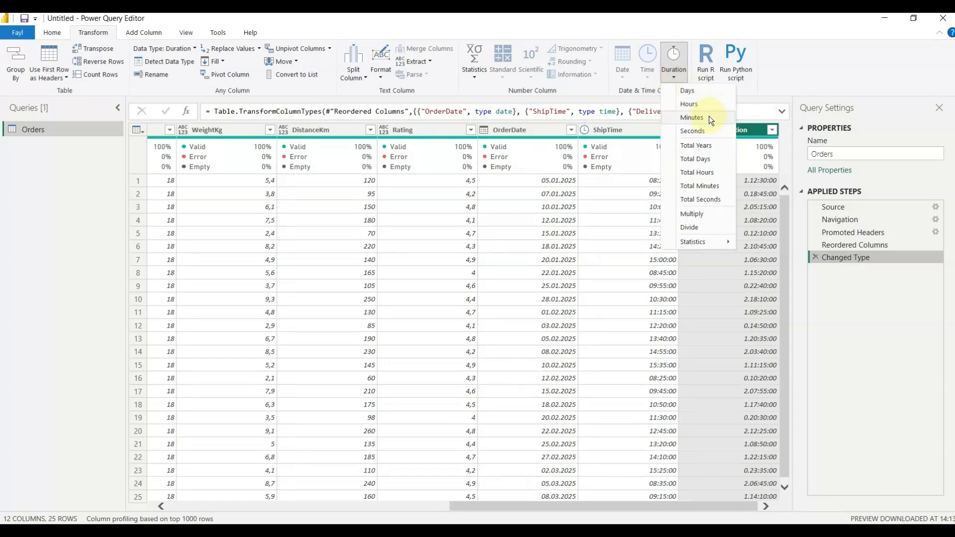
pyautogui.click(707, 158)
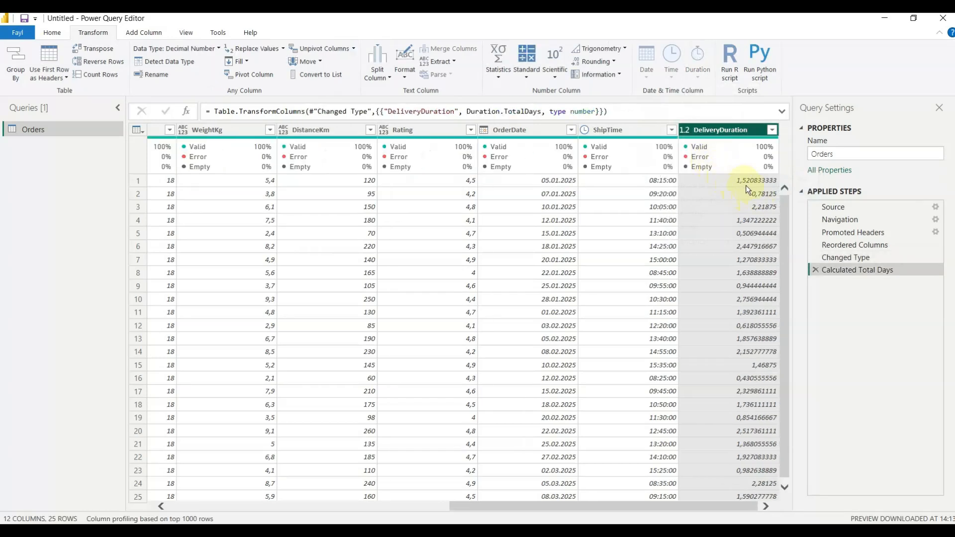
pyautogui.click(816, 270)
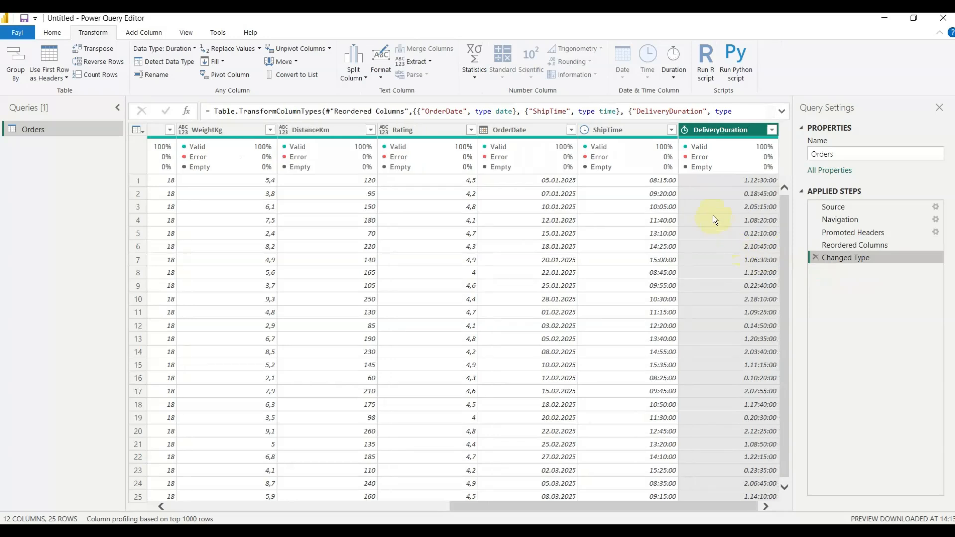
pyautogui.click(674, 79)
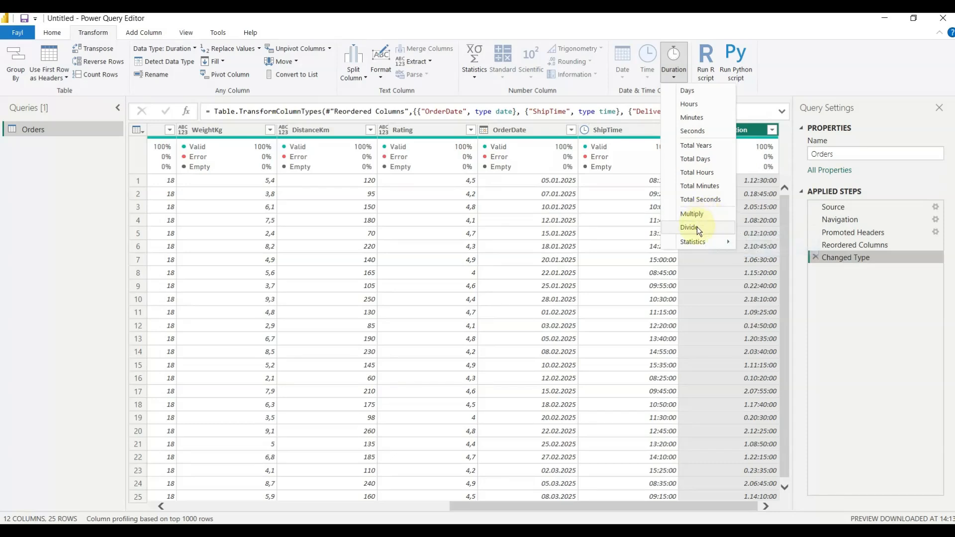
pyautogui.moveTo(707, 244)
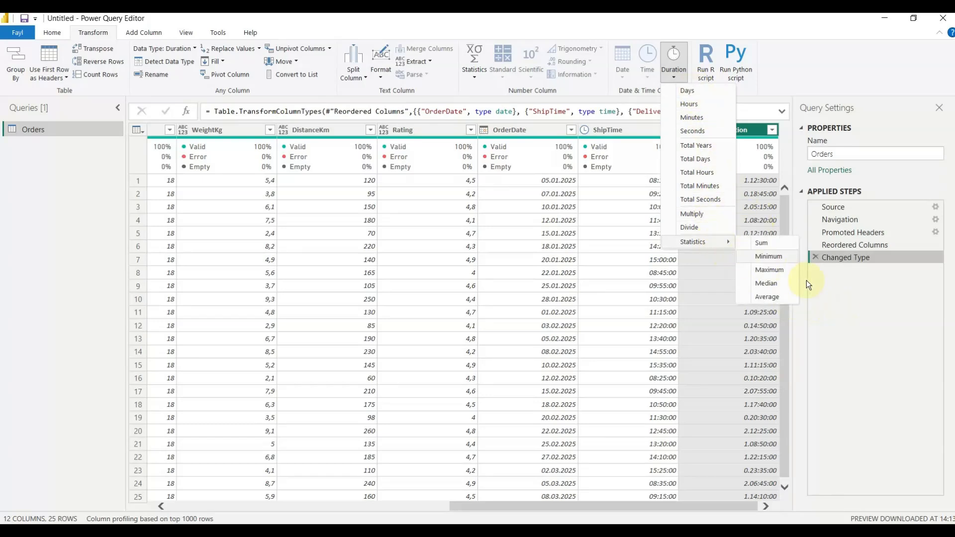
pyautogui.click(844, 298)
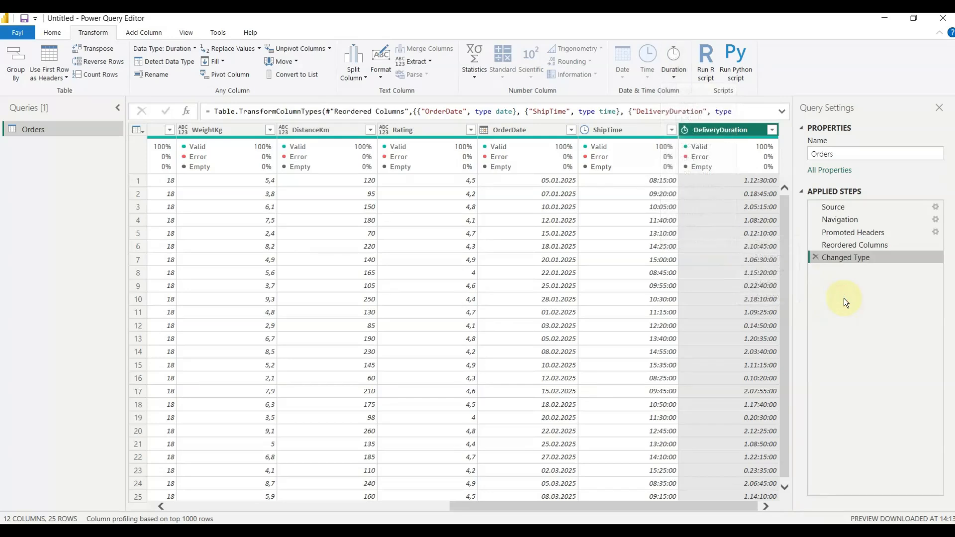